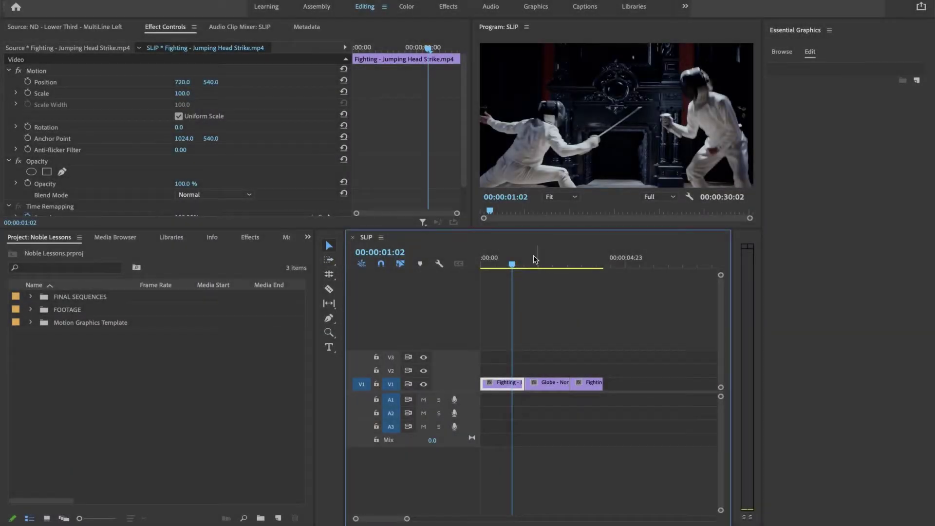
Scrub through the SLIP sequence and park the playhead inside the middle Globe clip.
mouse_move(513, 263)
mouse_down()
mouse_move(537, 264)
mouse_move(491, 291)
mouse_move(579, 287)
mouse_move(522, 296)
mouse_move(556, 290)
mouse_move(526, 297)
mouse_move(547, 295)
mouse_up()
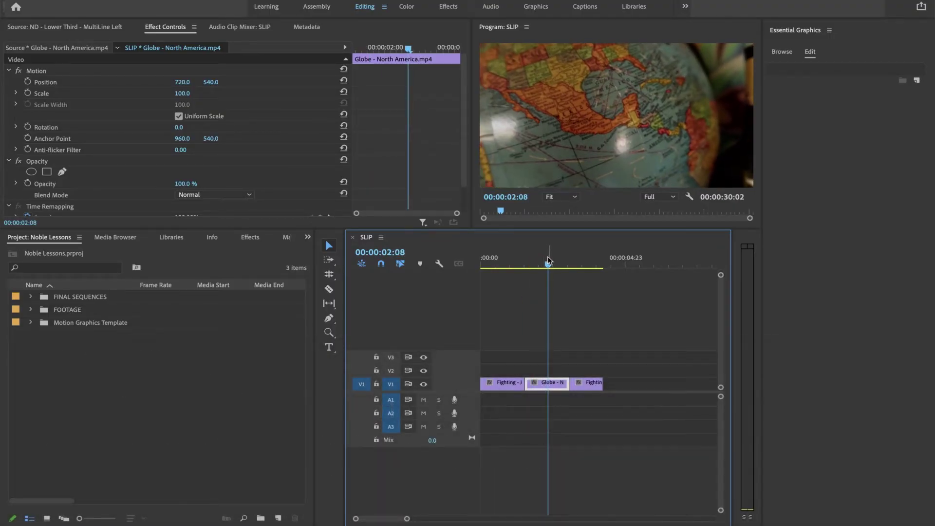
mouse_move(549, 260)
mouse_down()
mouse_move(538, 262)
mouse_move(560, 263)
mouse_move(537, 270)
mouse_move(558, 267)
mouse_move(544, 272)
mouse_up()
click(564, 309)
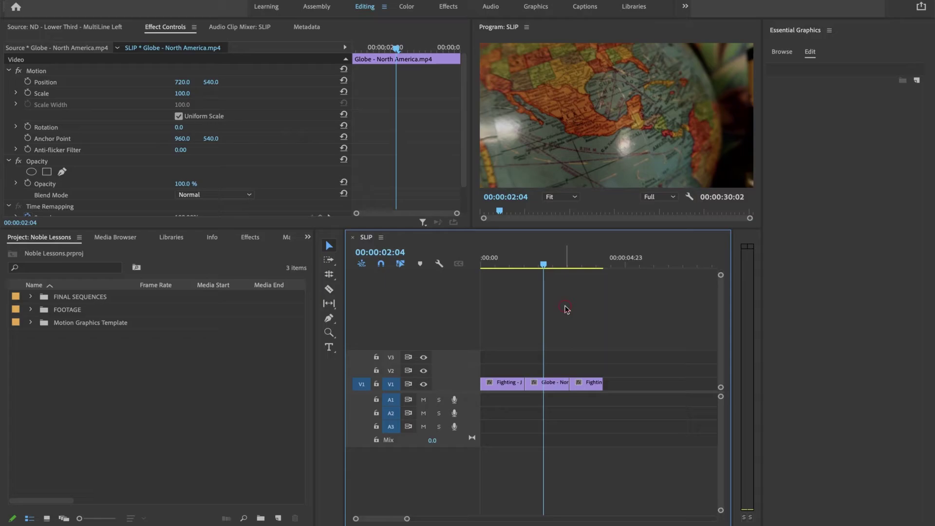
click(548, 266)
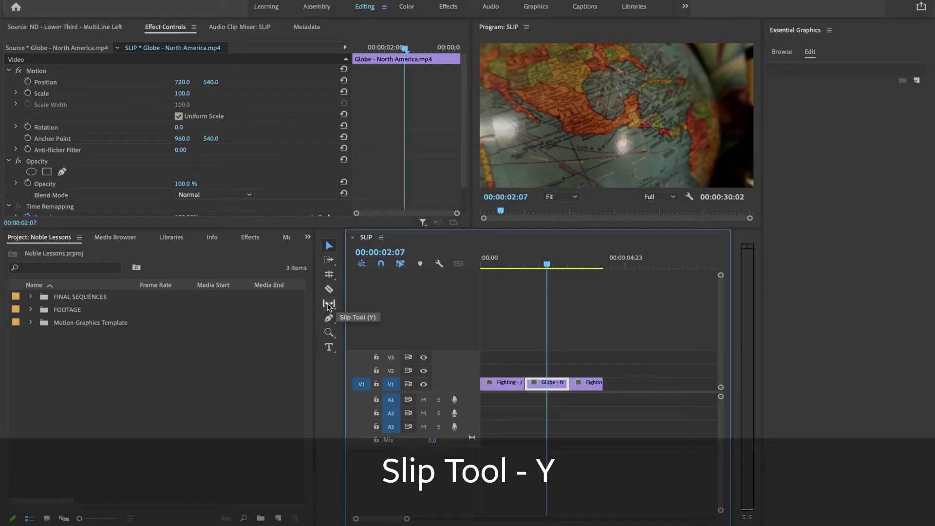
Slip the Globe clip to later footage and play the sequence from the start to review.
mouse_move(547, 265)
mouse_down()
mouse_move(555, 268)
mouse_move(546, 284)
mouse_move(526, 295)
mouse_move(545, 286)
mouse_up()
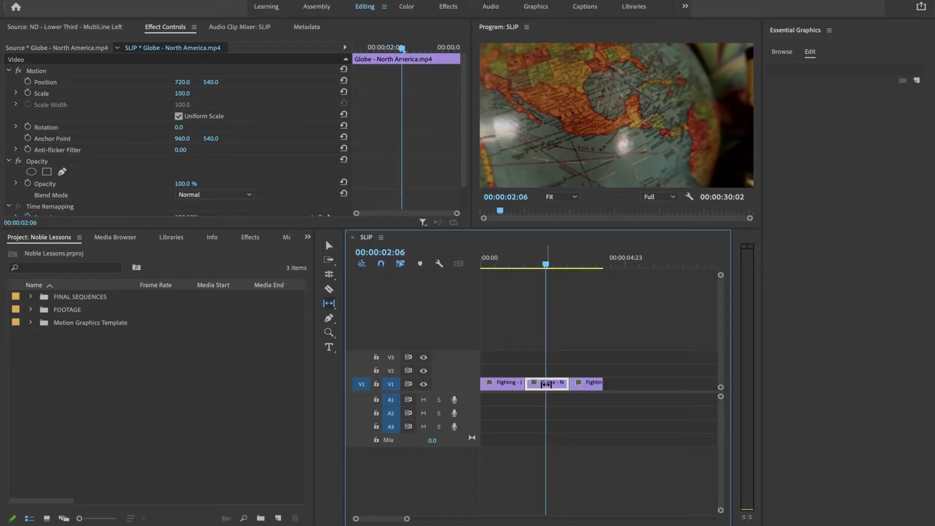
drag(546, 385, 662, 380)
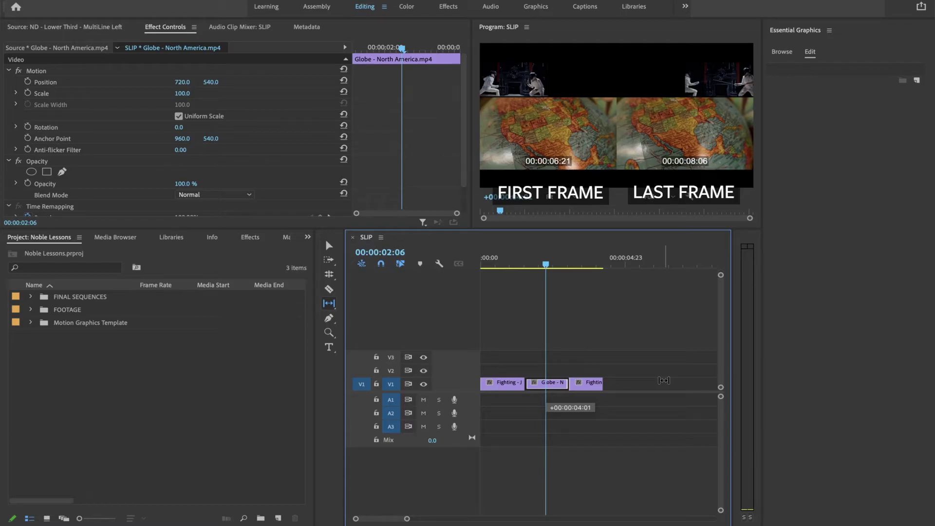
mouse_move(663, 380)
mouse_down()
mouse_move(772, 339)
mouse_move(630, 374)
mouse_up()
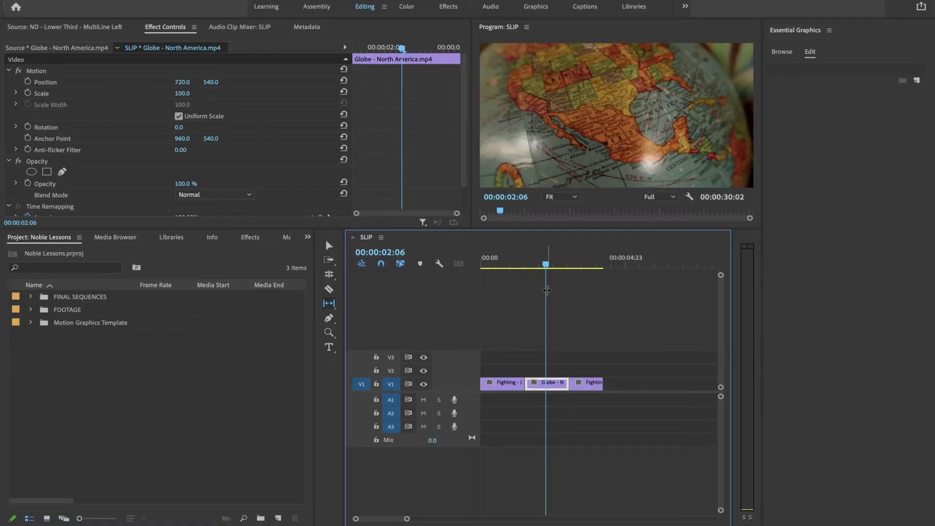
click(504, 265)
key(space)
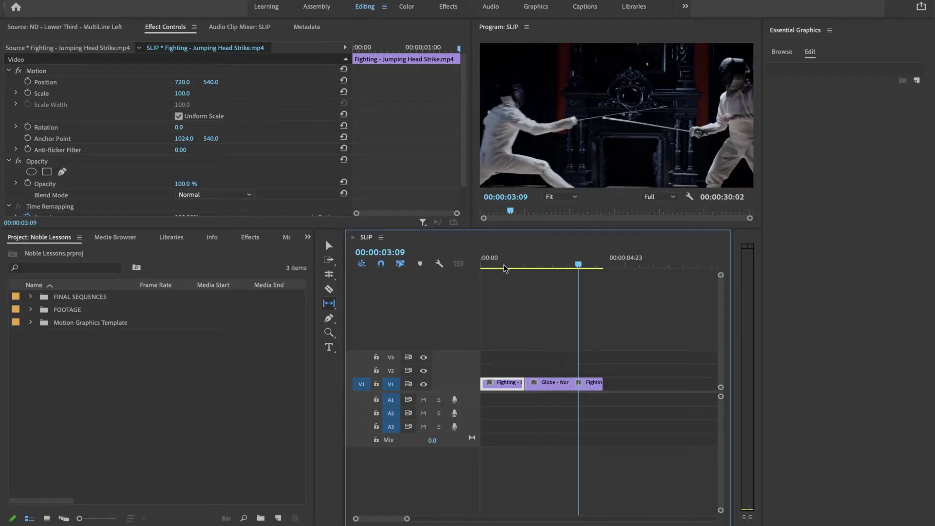
Slip the Globe clip about -7:02 to earlier footage and preview the result.
click(541, 253)
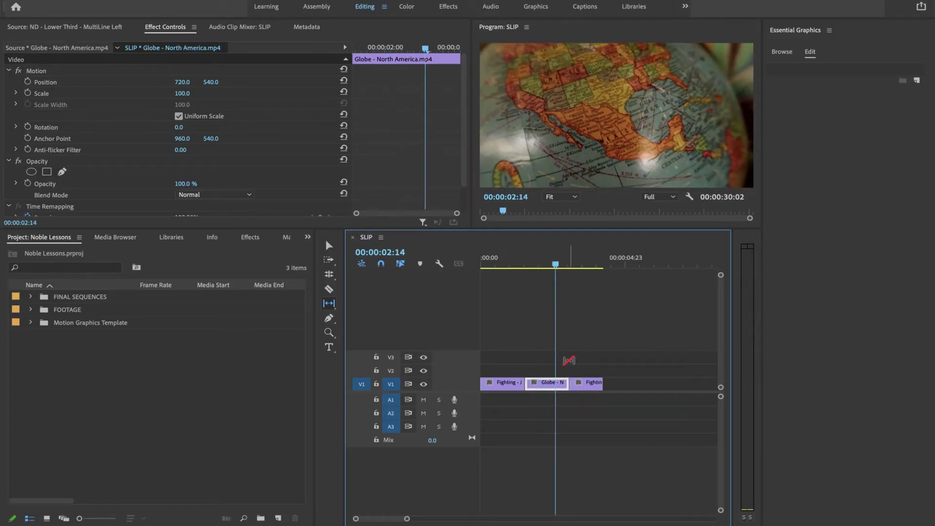
key(space)
click(551, 266)
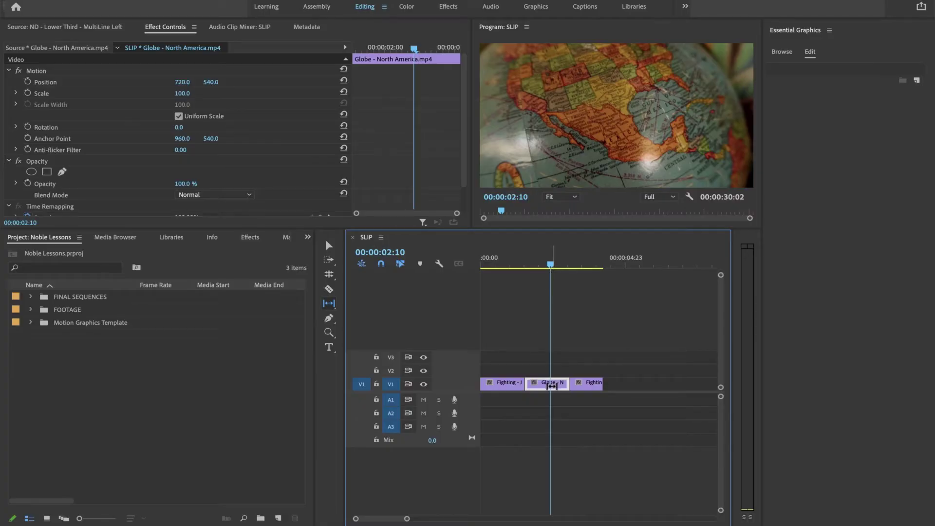
drag(551, 386, 354, 399)
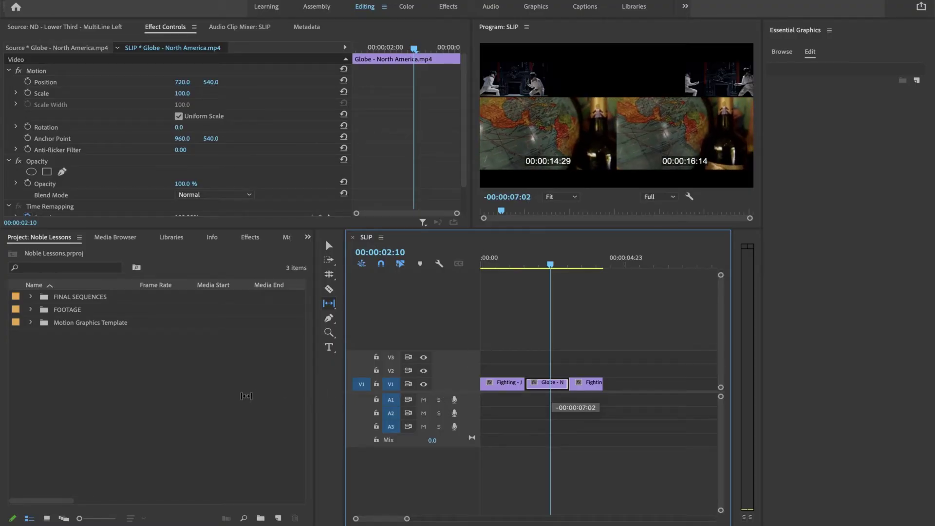
drag(222, 396, 223, 400)
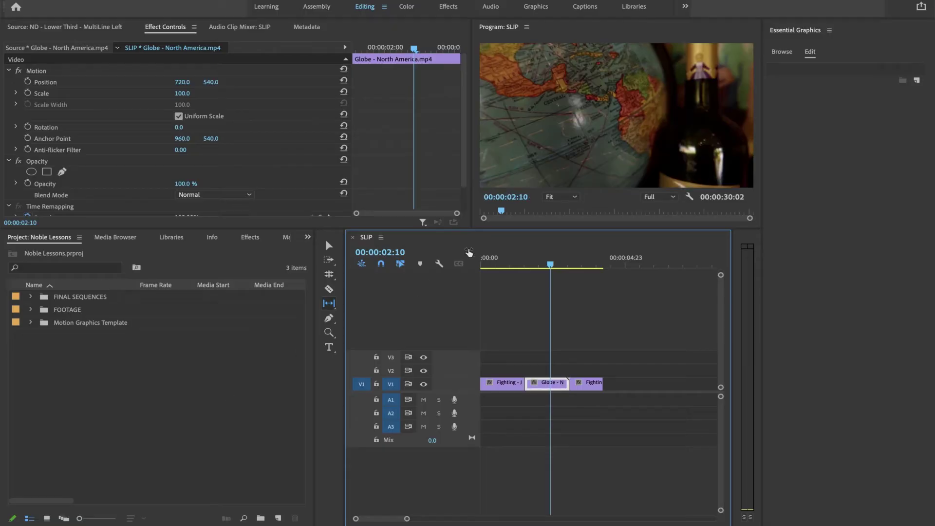
click(516, 255)
key(space)
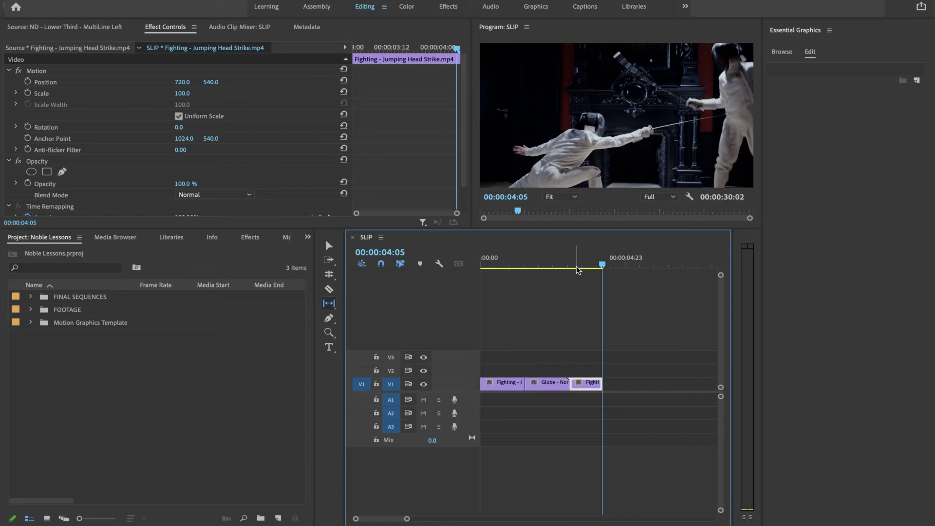
Slip the Globe clip forward by 3:20 and play the sequence to check it.
click(540, 260)
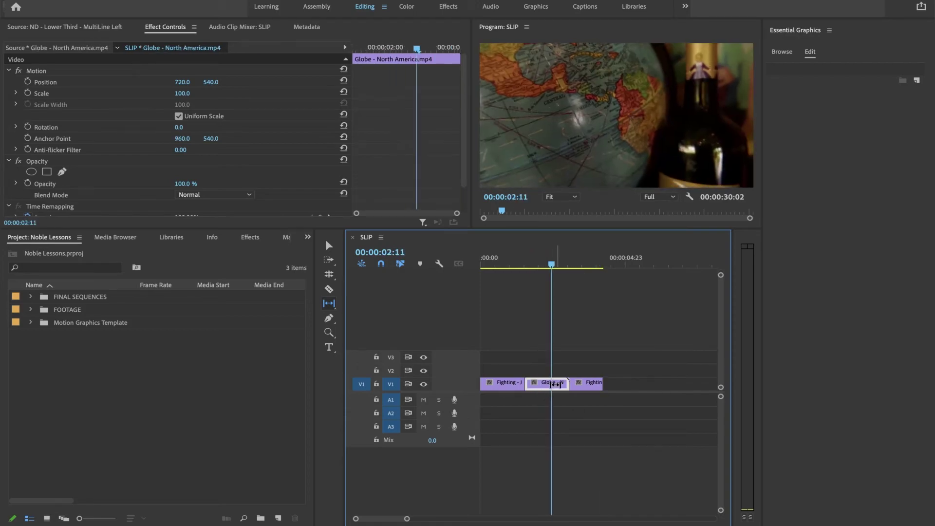
drag(555, 383, 546, 384)
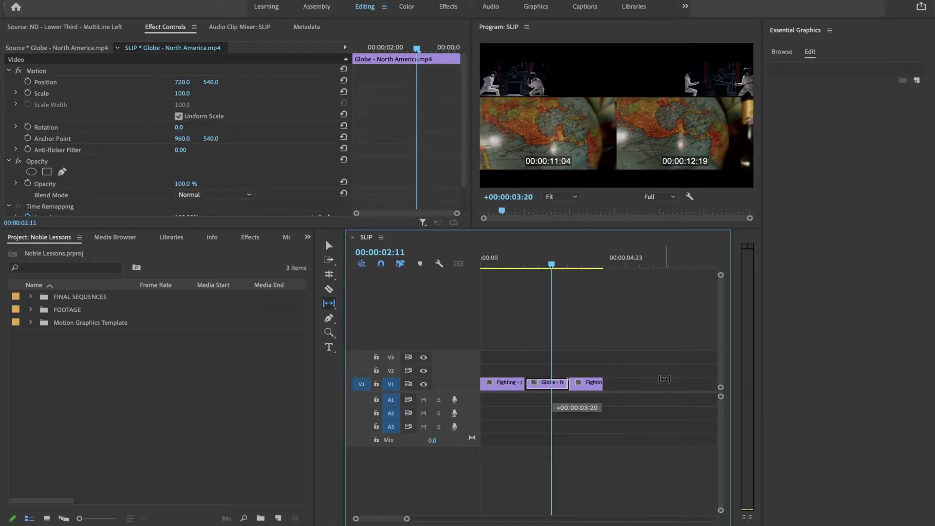
drag(664, 380, 663, 379)
click(520, 267)
key(space)
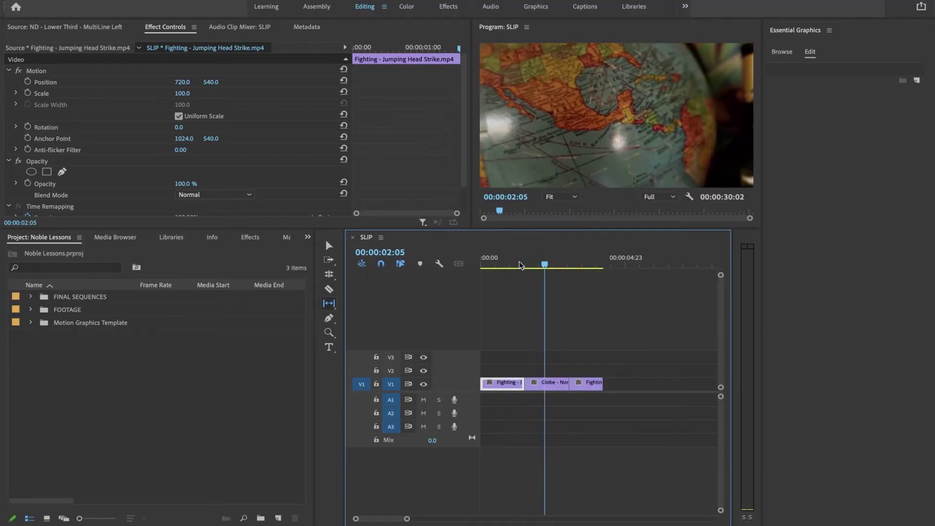
click(548, 266)
drag(546, 266, 463, 290)
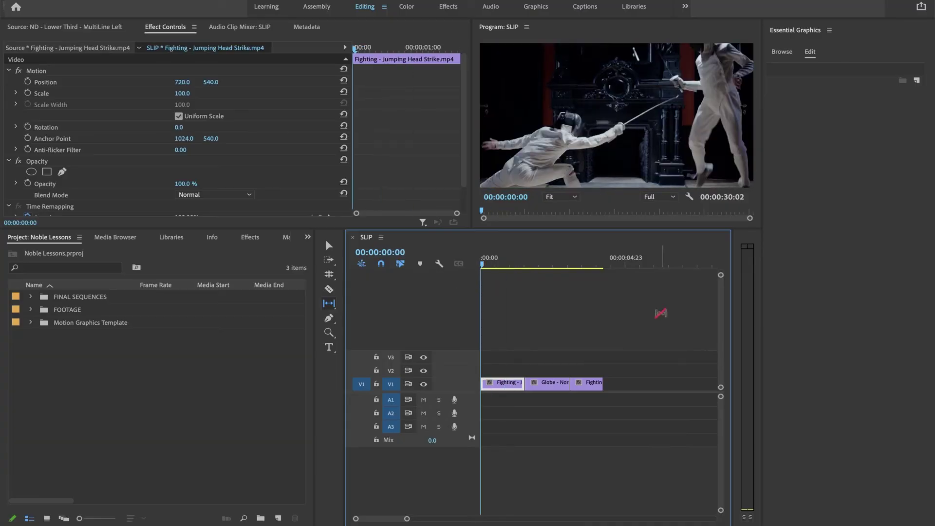
key(space)
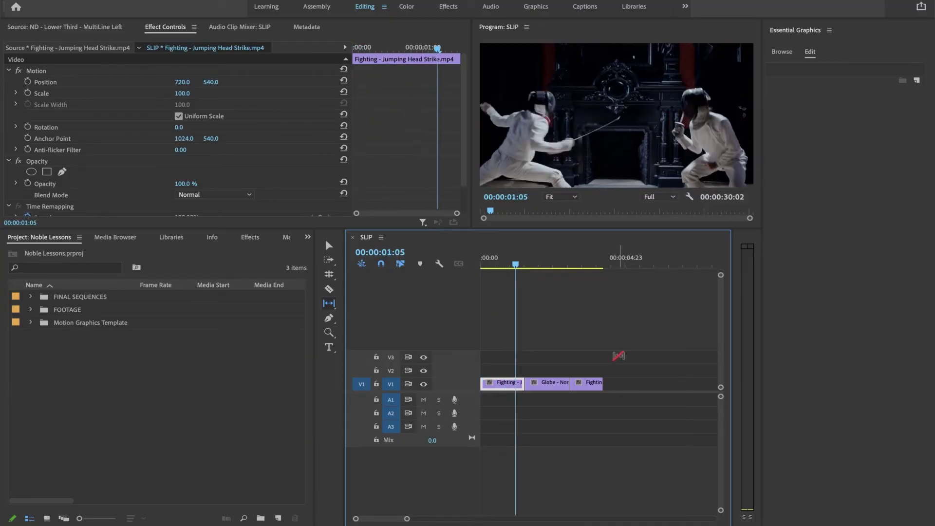
drag(549, 262, 472, 261)
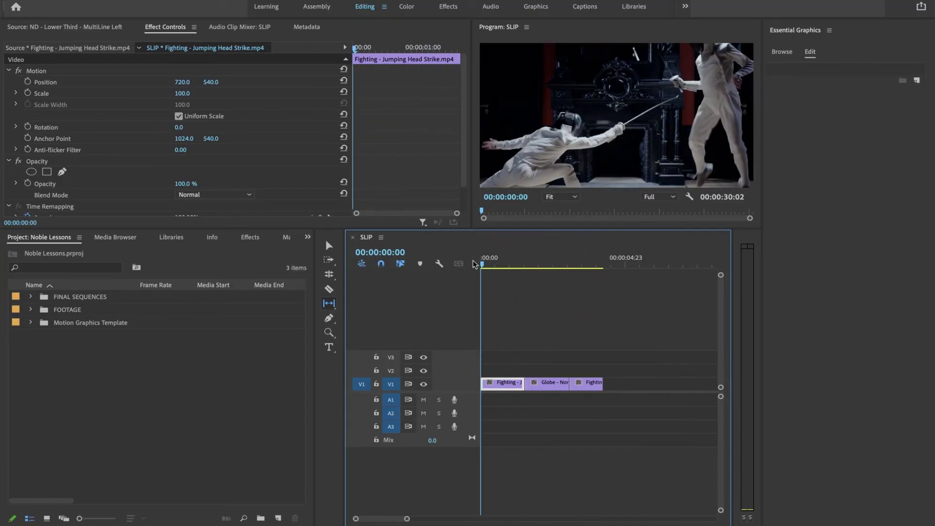
key(space)
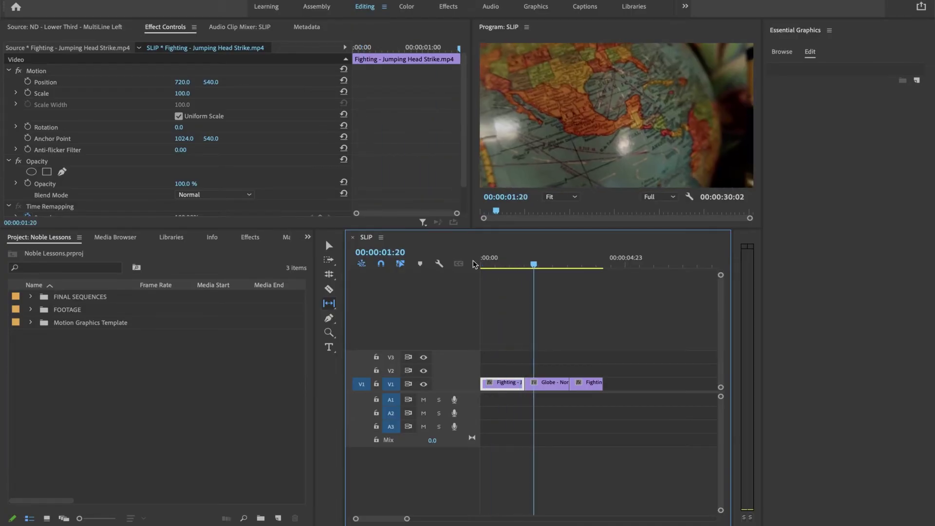
click(492, 257)
key(space)
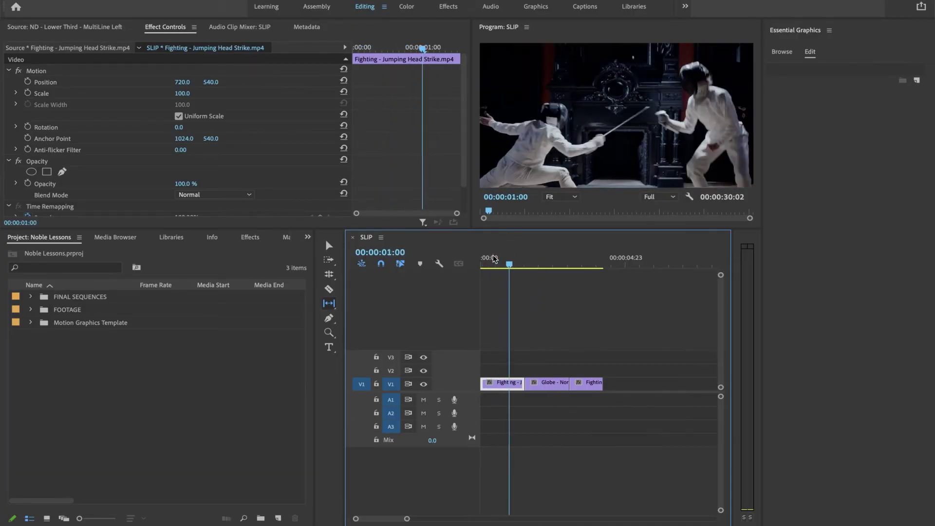
key(Home)
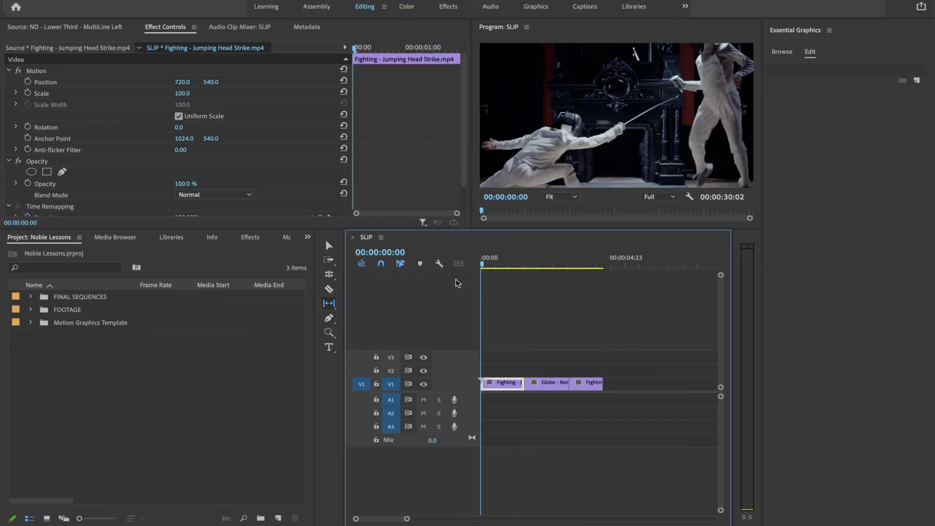
key(space)
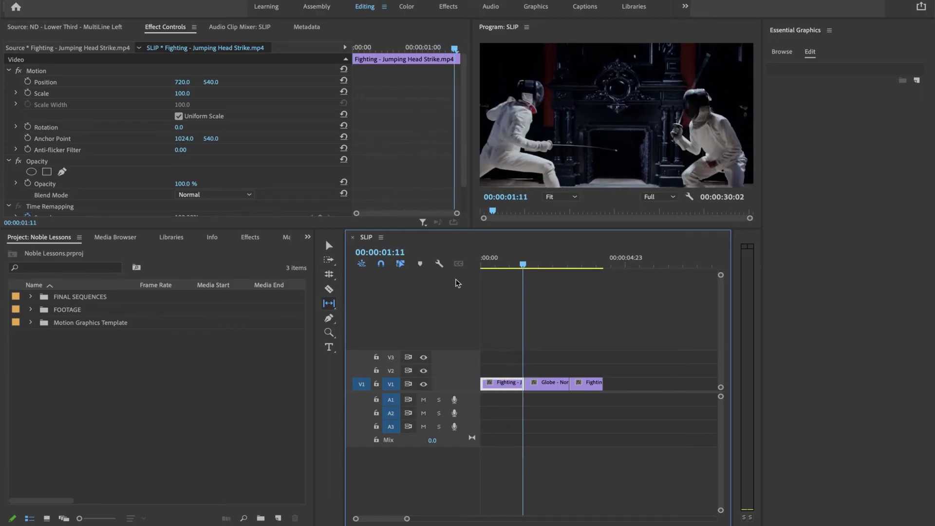
mouse_move(497, 260)
mouse_down()
mouse_move(515, 261)
mouse_move(494, 261)
mouse_move(505, 266)
mouse_up()
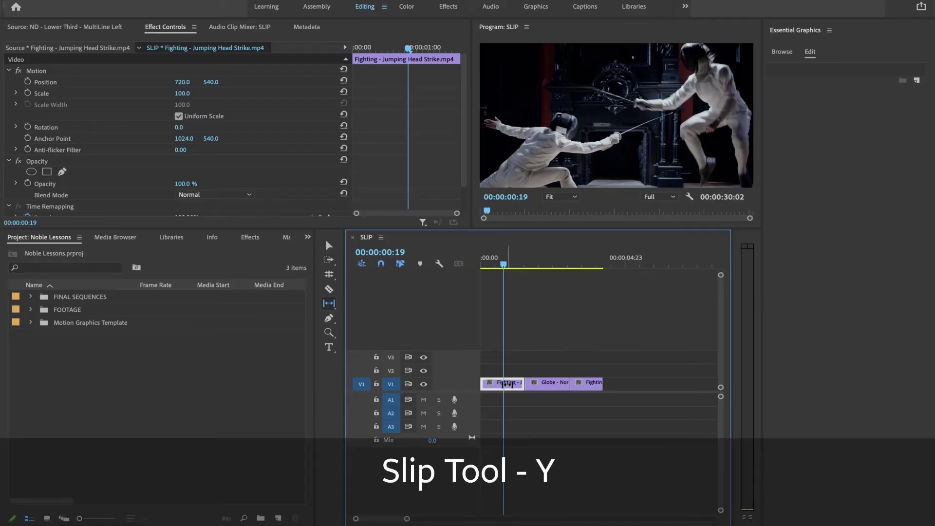
Slip the opening Fighting clip to different footage and play back from the sequence start.
mouse_move(505, 383)
mouse_down()
mouse_move(476, 390)
mouse_move(531, 388)
mouse_up()
drag(503, 259, 441, 268)
key(space)
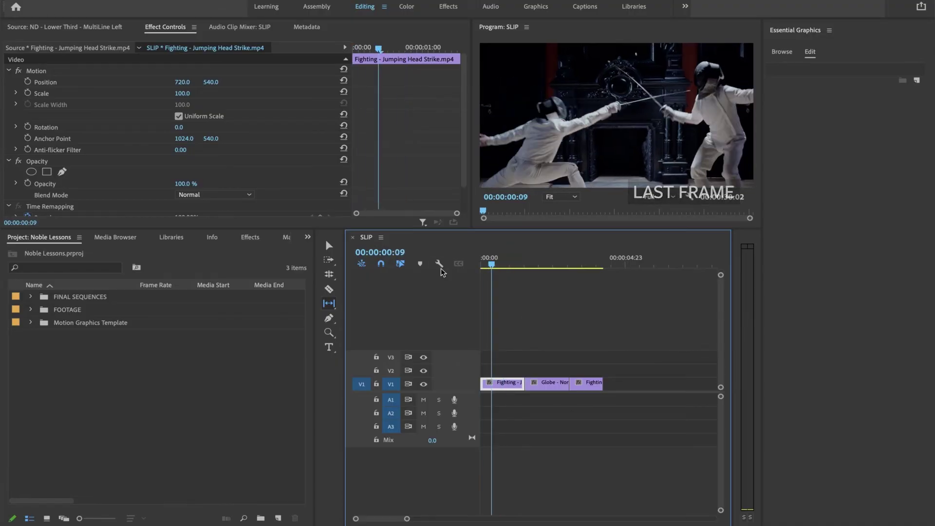
key(space)
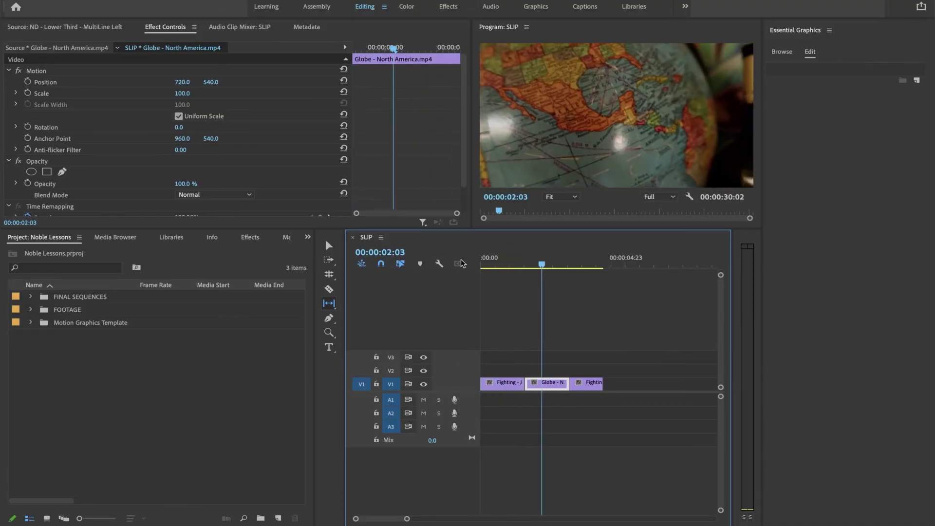
Fine-tune the opening Fighting clip's slip to nine frames and replay from the start.
click(496, 254)
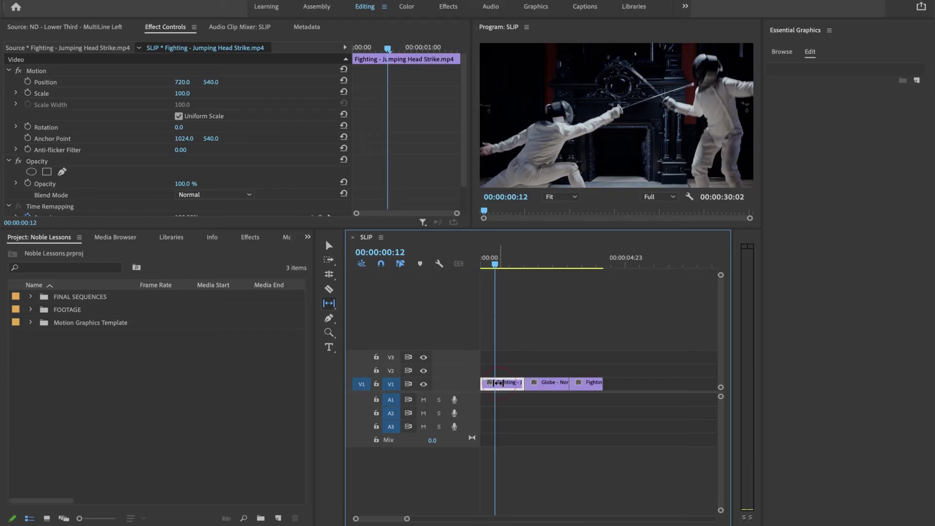
drag(494, 385, 482, 385)
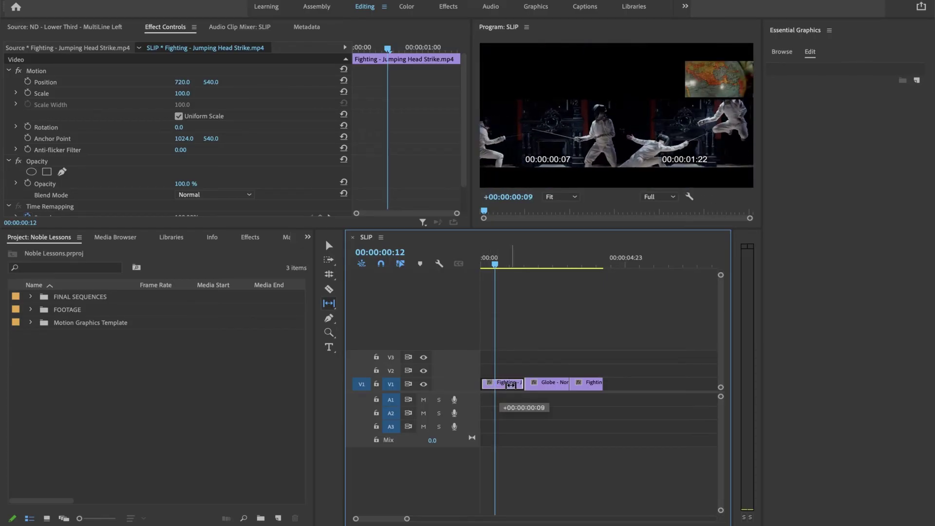
drag(509, 385, 511, 385)
key(Home)
key(space)
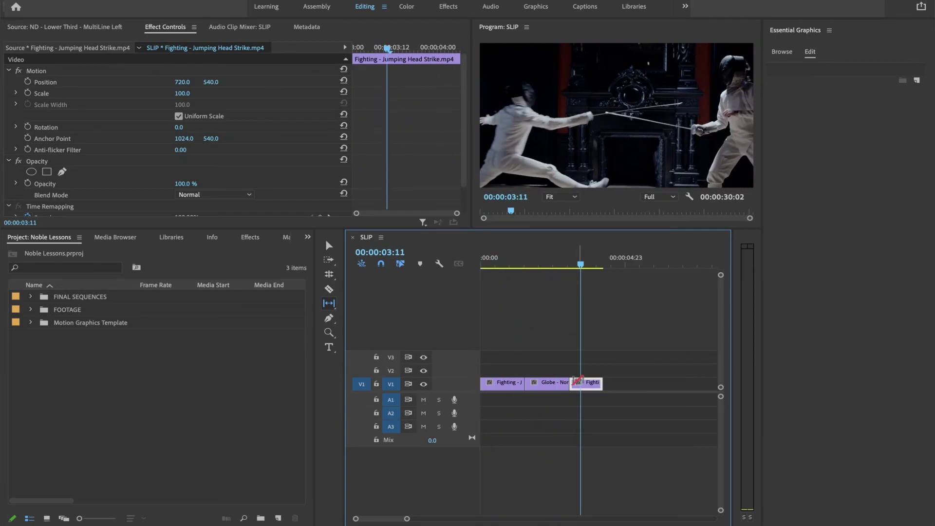
Slip the closing Fighting clip back about 1:22 and replay from the Globe clip onward.
drag(582, 265, 578, 280)
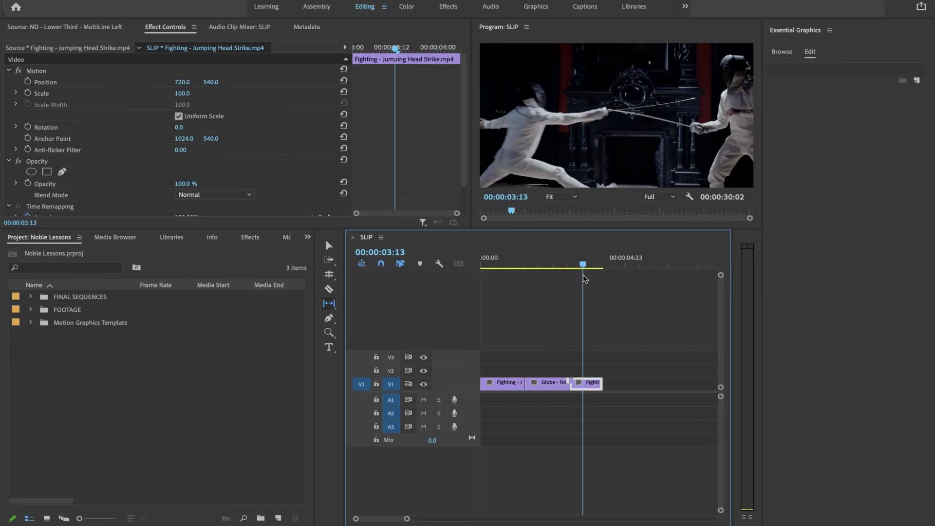
mouse_move(576, 320)
mouse_down()
mouse_move(582, 386)
mouse_move(595, 387)
mouse_up()
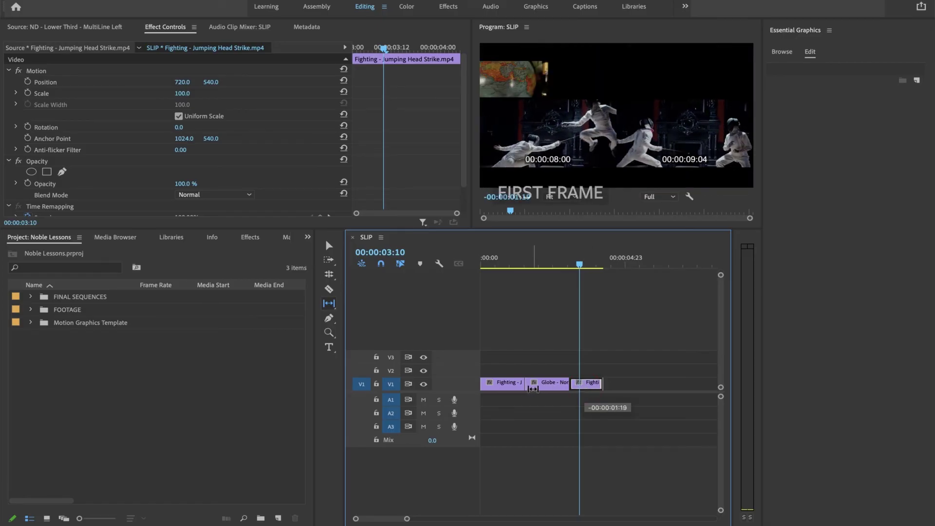
drag(533, 388, 534, 388)
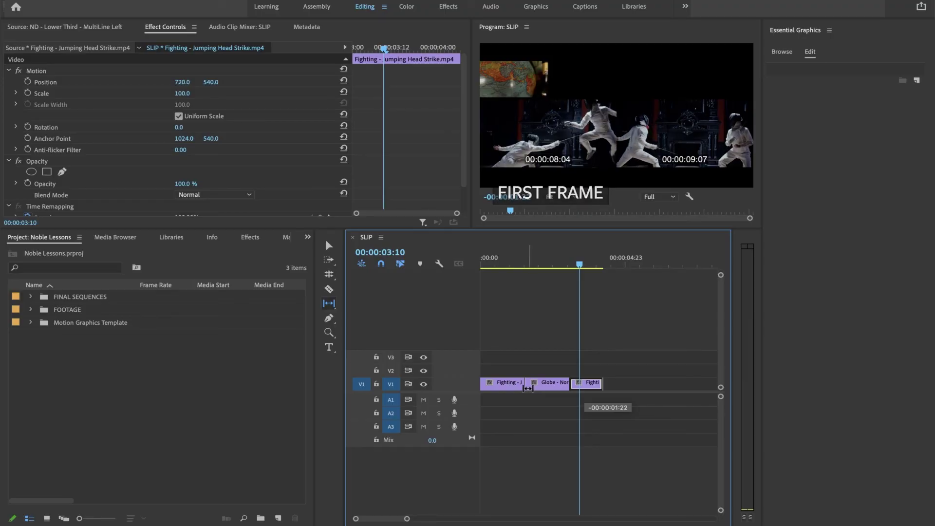
drag(527, 387, 527, 388)
click(540, 263)
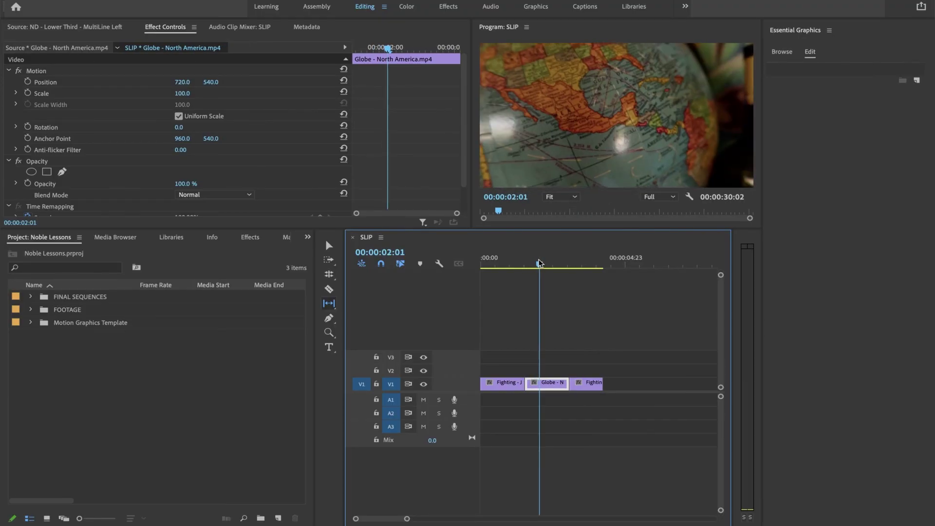
key(space)
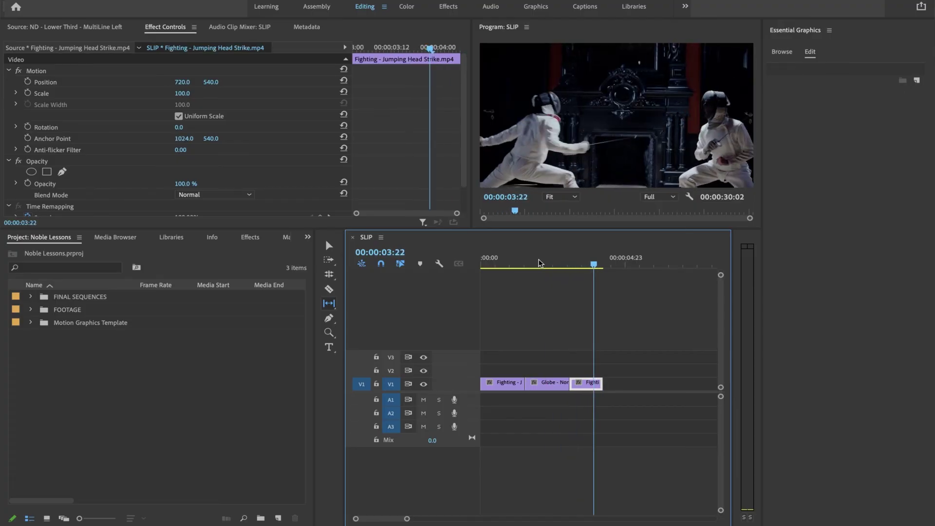
key(space)
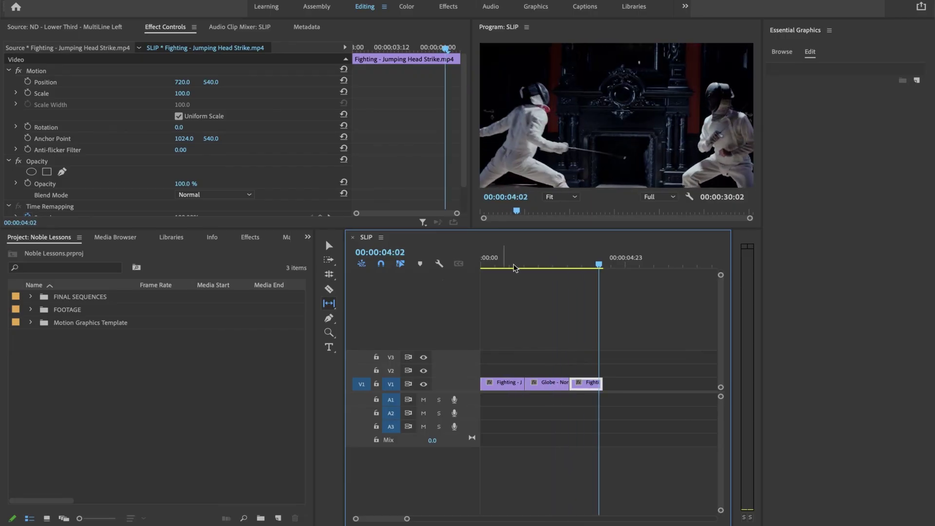
key(space)
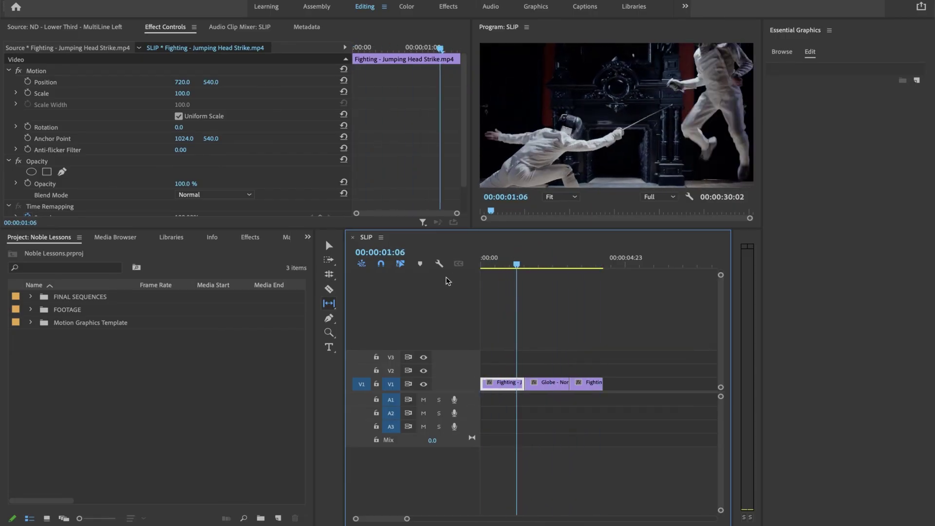